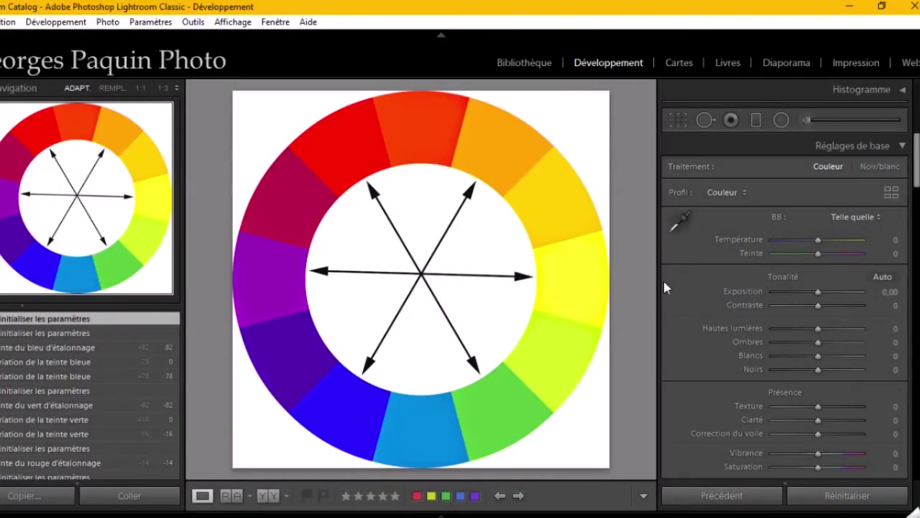
Scroll through the right panel's adjustment sections.
scroll(695, 274, down, 10)
scroll(695, 273, down, 10)
scroll(695, 273, down, 10)
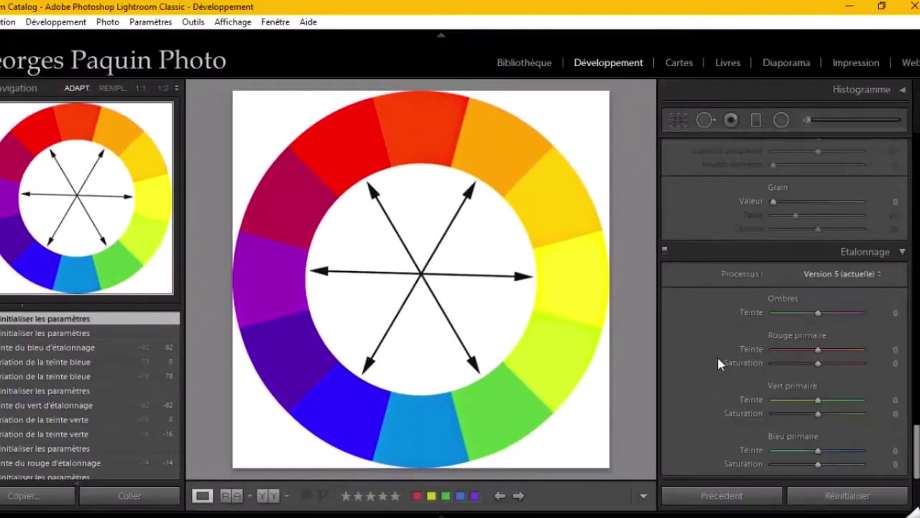
scroll(719, 365, down, 5)
scroll(717, 354, up, 5)
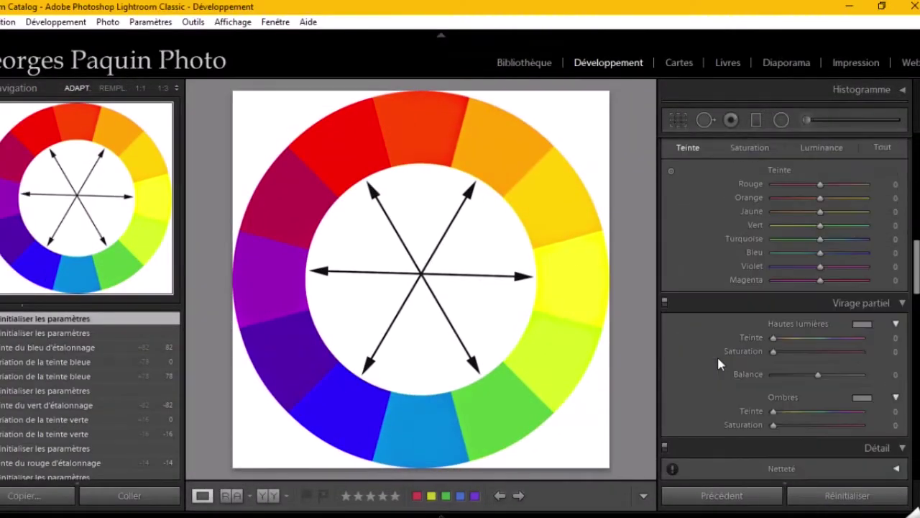
scroll(716, 354, up, 2)
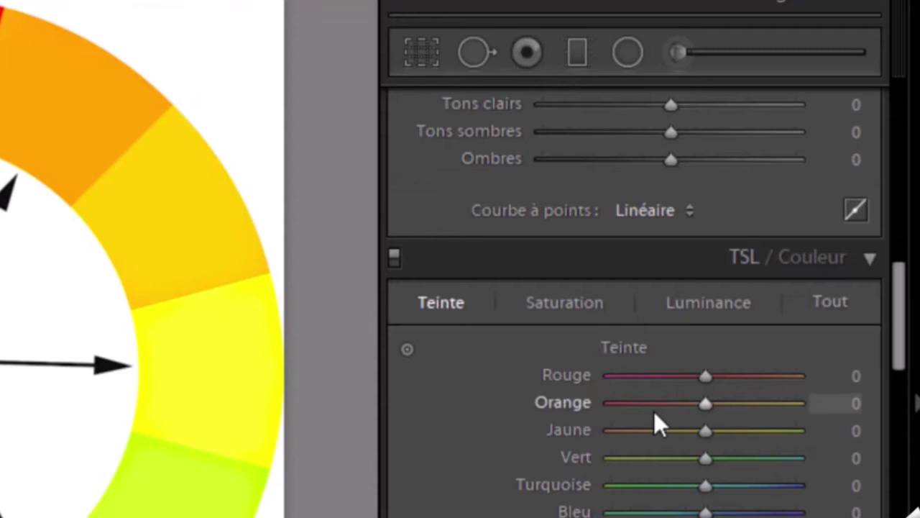
scroll(656, 415, down, 3)
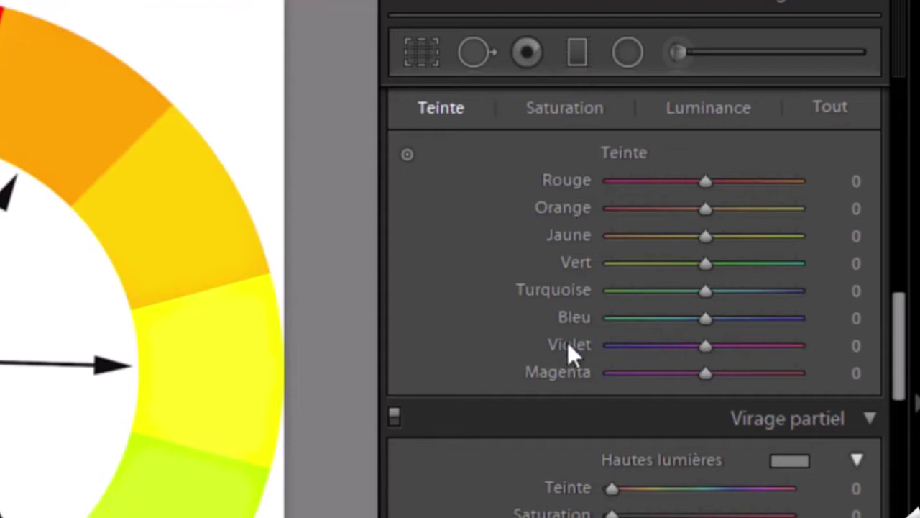
scroll(518, 329, up, 3)
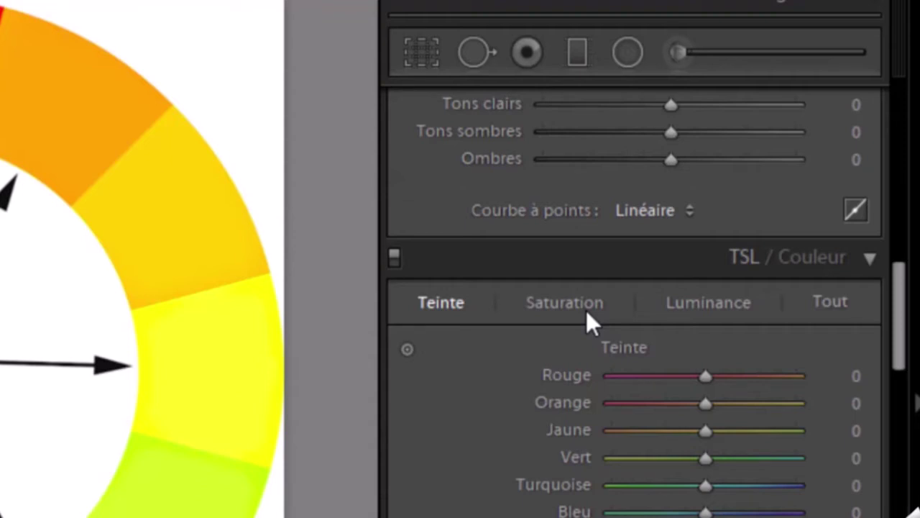
scroll(586, 313, down, 3)
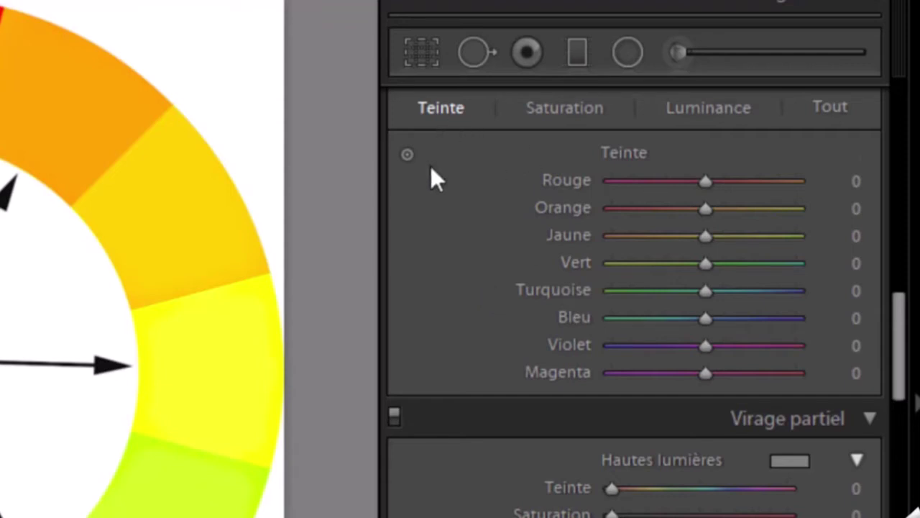
scroll(431, 179, up, 3)
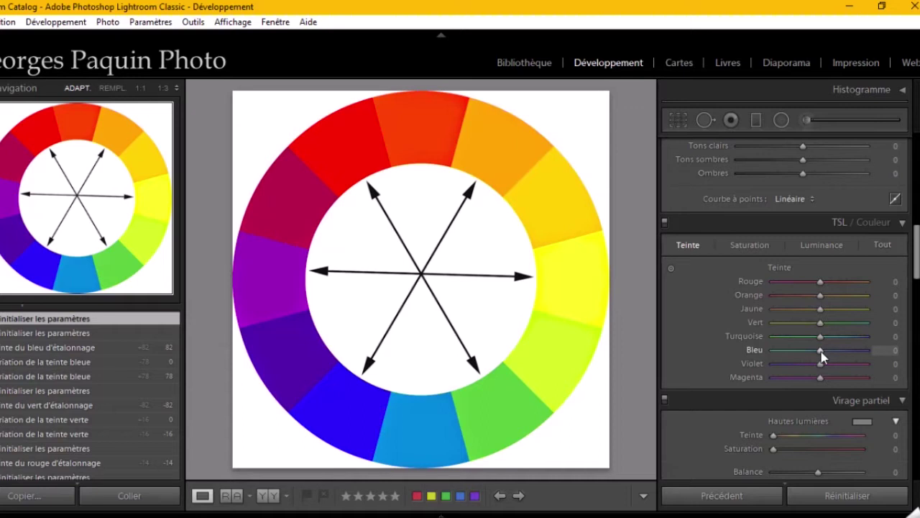
Shift the colour wheel's blue hues toward cyan and purple, then reset the hue to zero.
drag(821, 352, 776, 350)
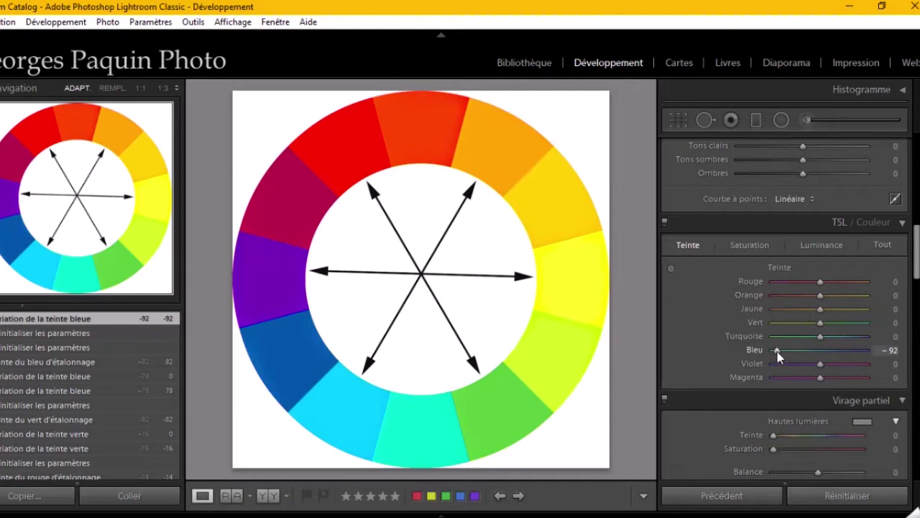
drag(777, 351, 855, 360)
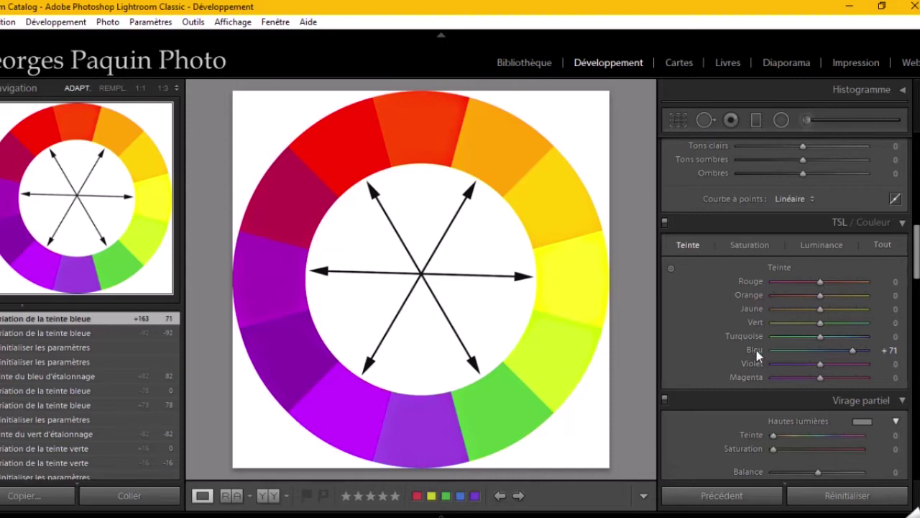
mouse_move(853, 350)
mouse_down()
mouse_move(806, 353)
mouse_move(837, 352)
mouse_move(819, 352)
mouse_up()
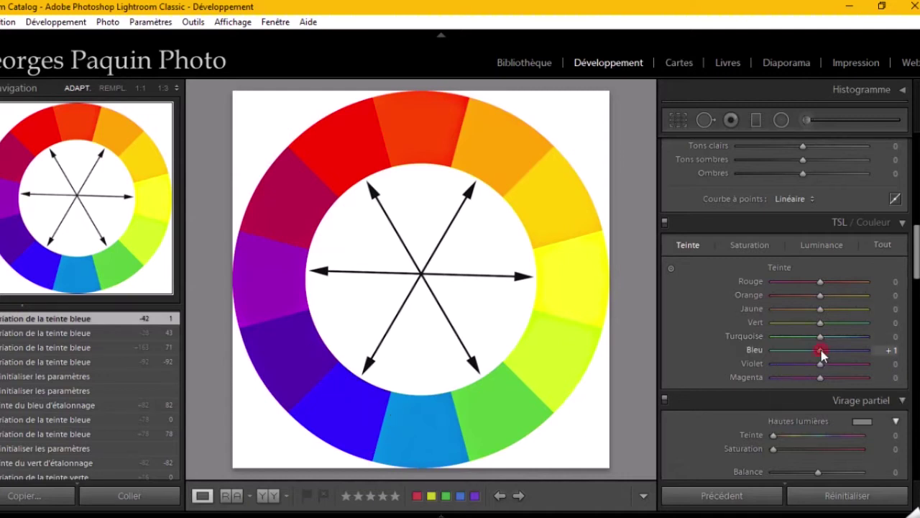
drag(821, 350, 788, 353)
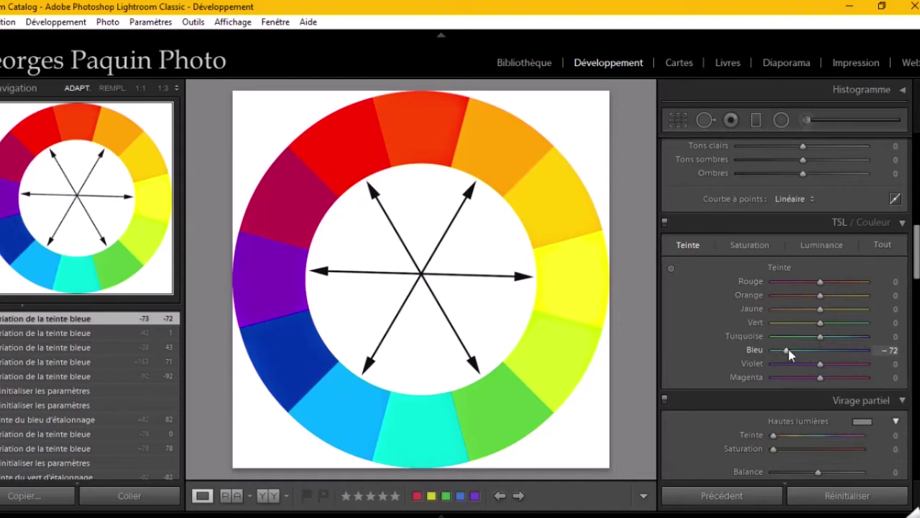
drag(790, 350, 843, 351)
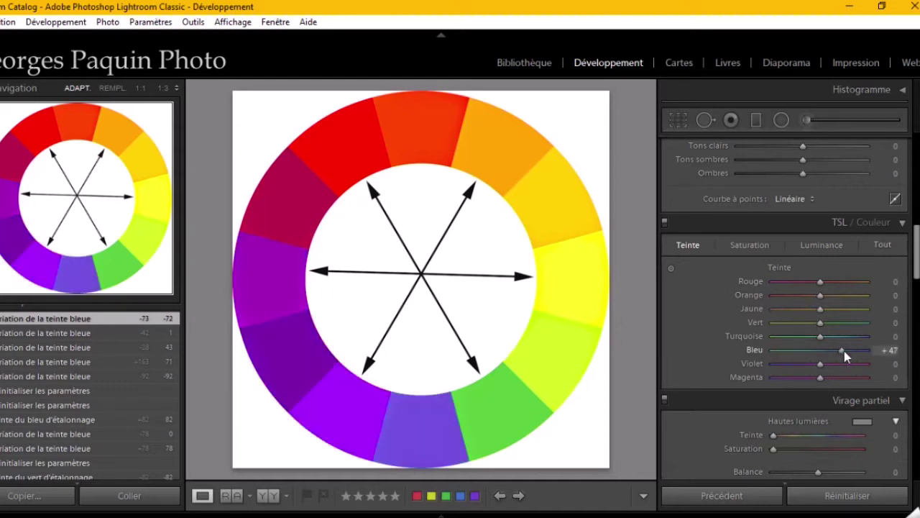
double_click(775, 266)
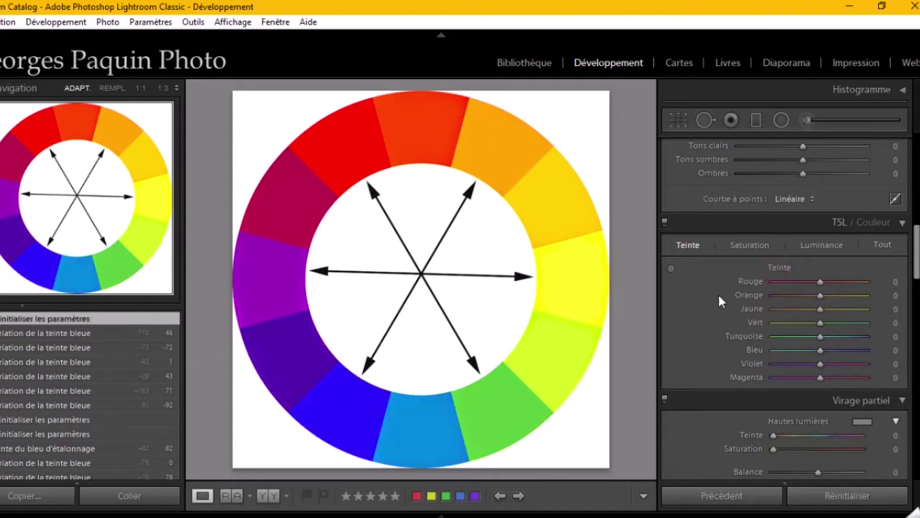
Swing Bleu primaire hue to −100, then +100, then reset it to 0.
scroll(715, 295, down, 5)
scroll(715, 296, down, 5)
scroll(715, 296, down, 5)
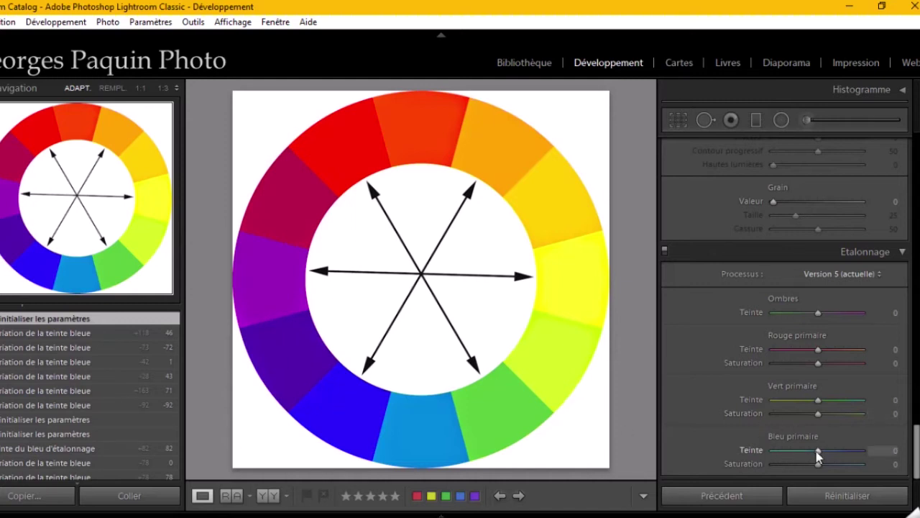
drag(818, 450, 753, 450)
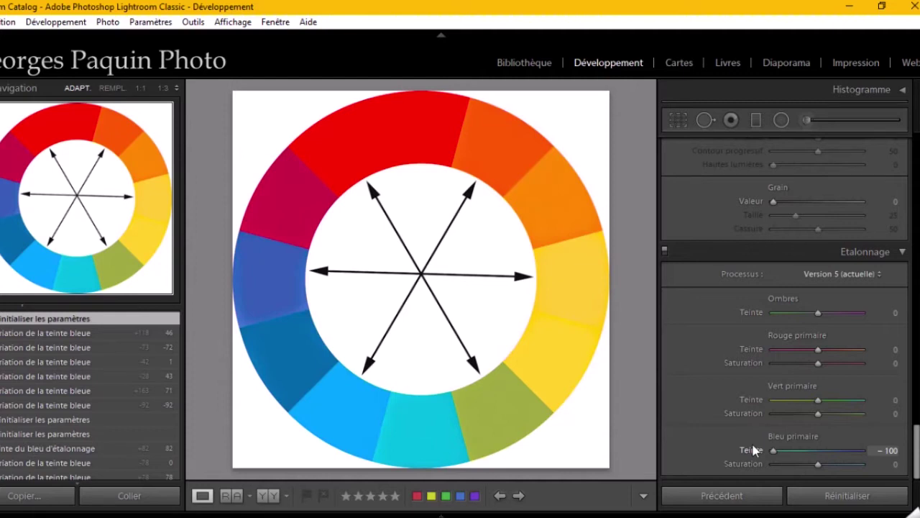
drag(774, 451, 872, 464)
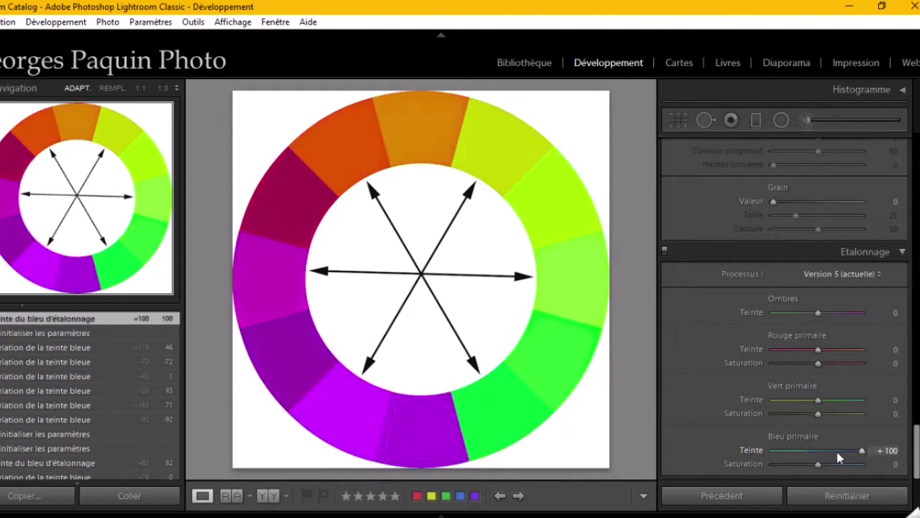
double_click(837, 452)
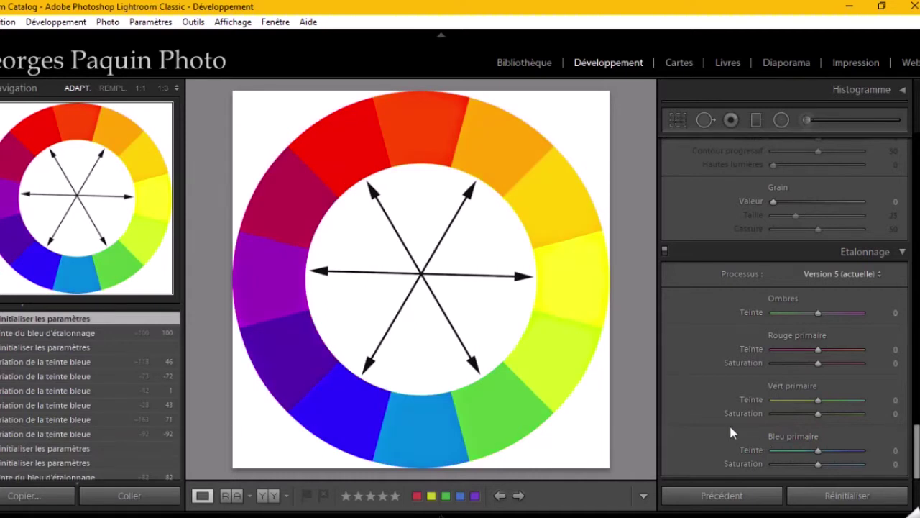
Repeat the Bleu primaire hue test at −100 and about +98, then reset it to 0.
scroll(706, 323, up, 5)
scroll(706, 322, up, 5)
scroll(706, 323, down, 3)
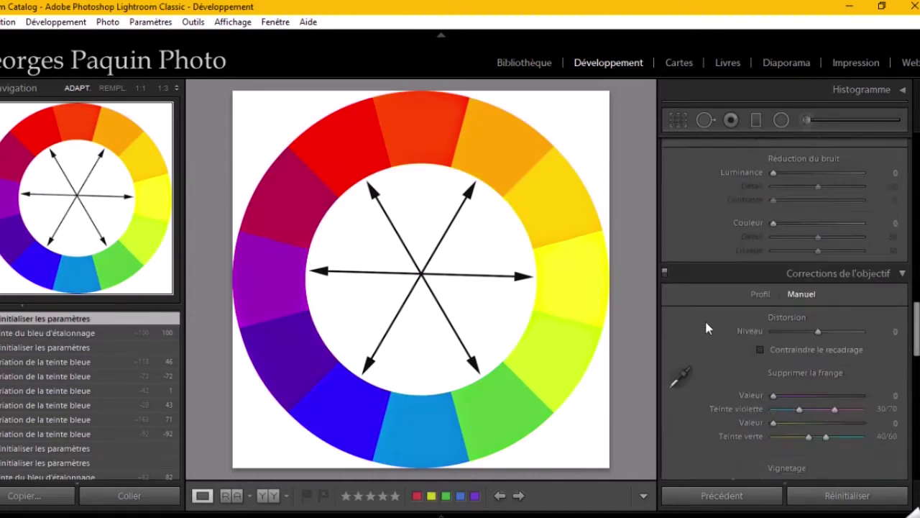
scroll(706, 324, down, 6)
scroll(706, 324, up, 10)
scroll(704, 324, up, 5)
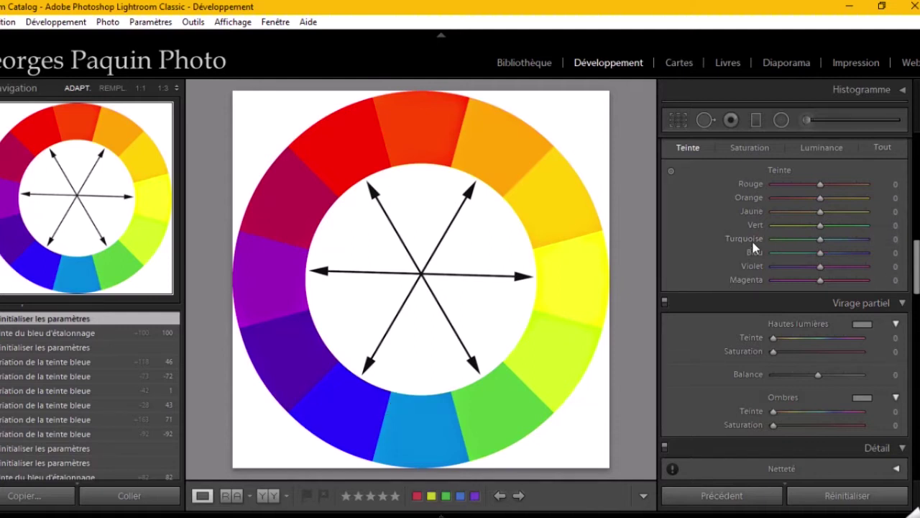
scroll(748, 250, down, 5)
scroll(735, 253, down, 5)
scroll(735, 257, down, 5)
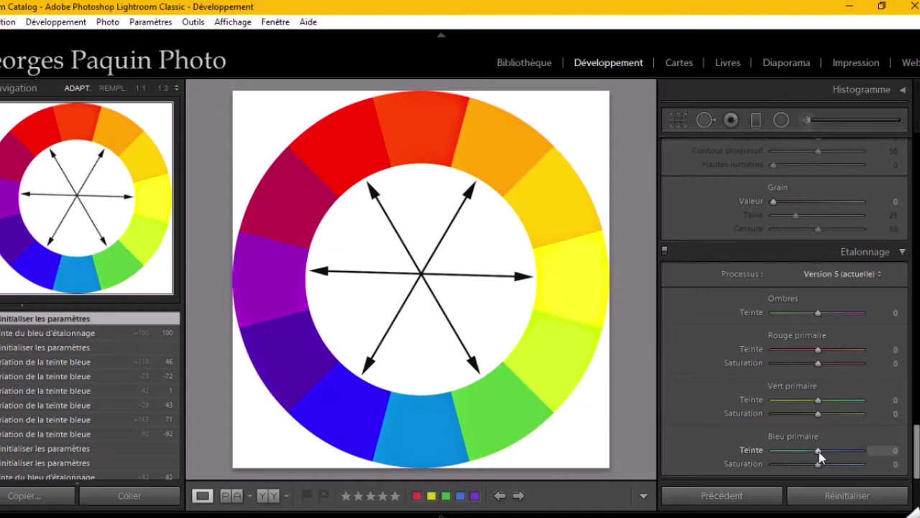
drag(819, 451, 715, 448)
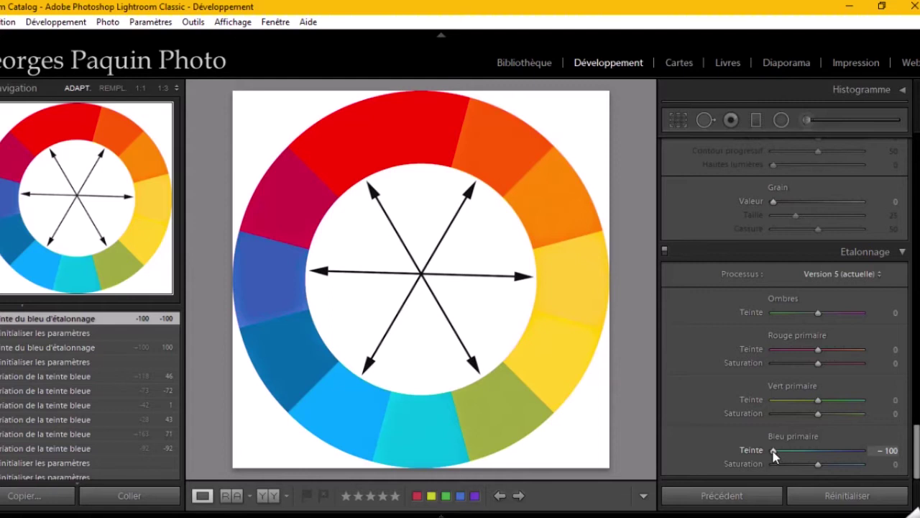
drag(772, 450, 863, 459)
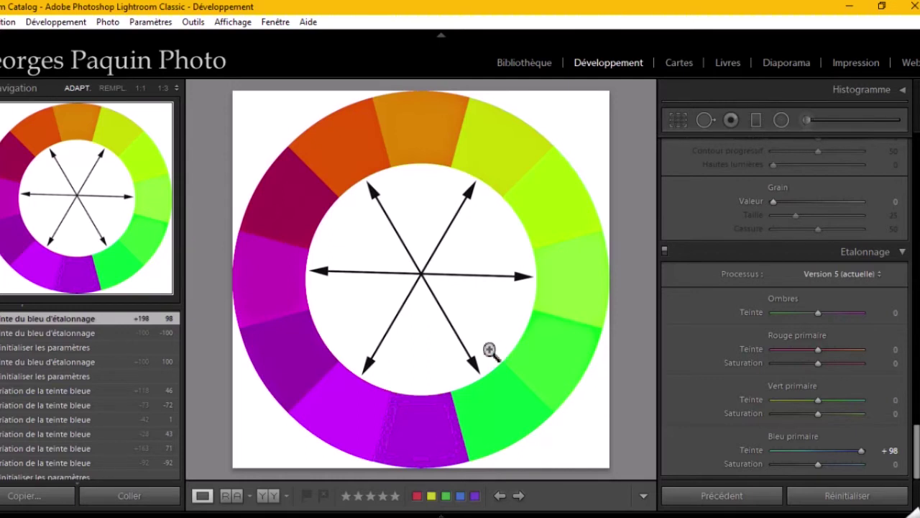
double_click(798, 436)
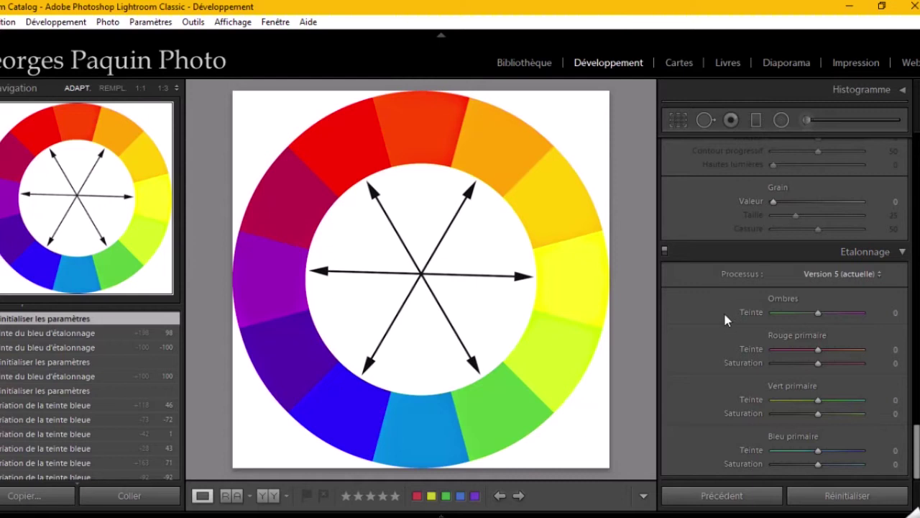
Scroll the right panel to bring the portrait's Réglages de base into view.
scroll(715, 323, up, 5)
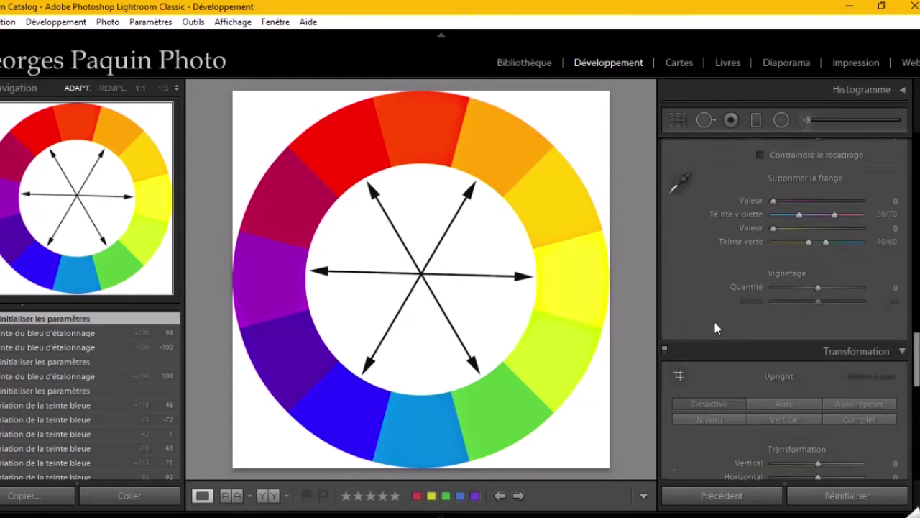
scroll(714, 324, up, 5)
scroll(717, 323, up, 5)
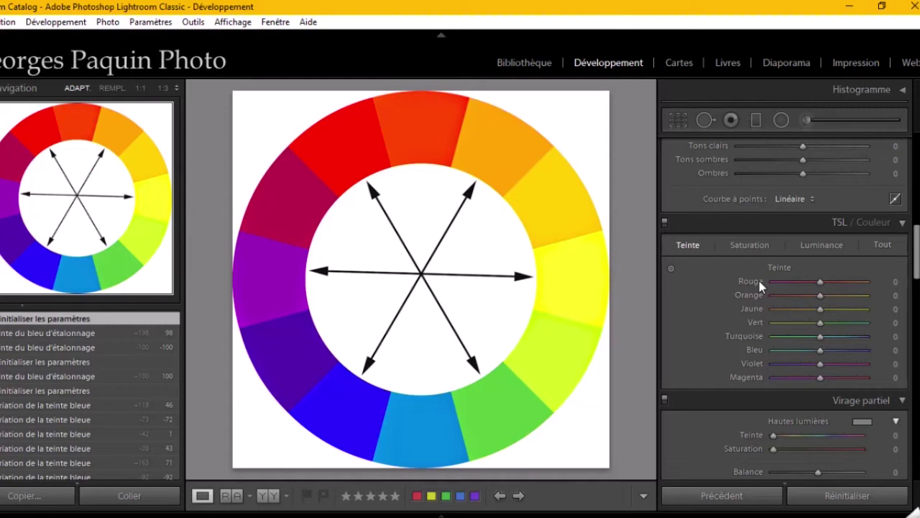
scroll(683, 300, down, 5)
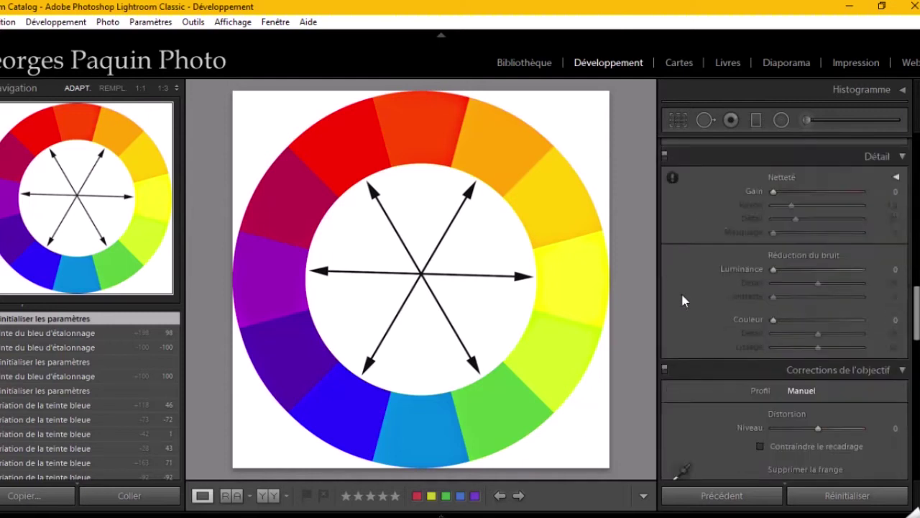
scroll(683, 300, down, 5)
scroll(683, 301, down, 5)
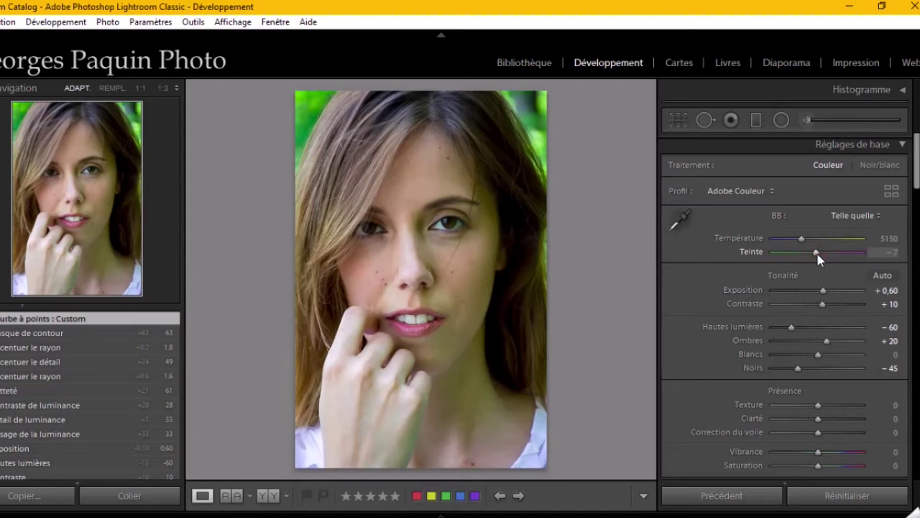
Set the portrait's Teinte to +4 and Température to 5350 in Réglages de base.
drag(818, 256, 817, 254)
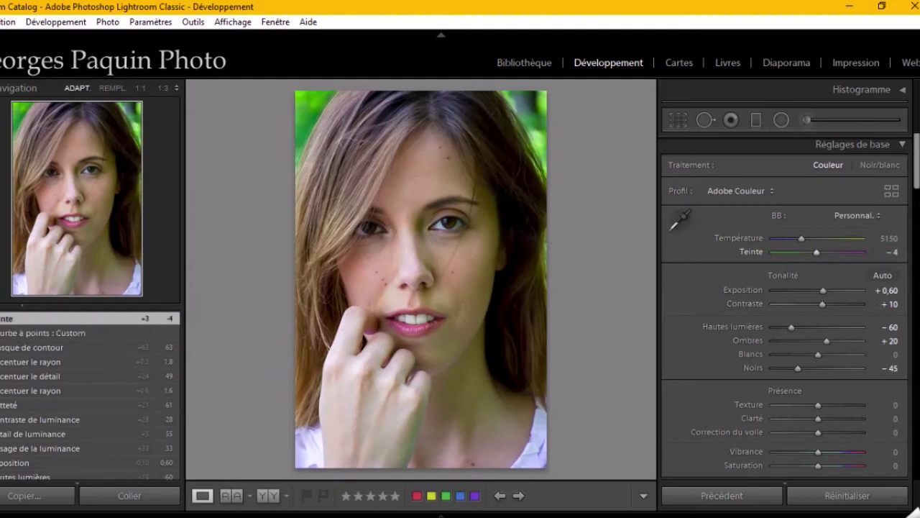
key(Up)
key(Up)
key(Up)
key(Down)
key(Down)
key(Down)
key(Up)
key(Return)
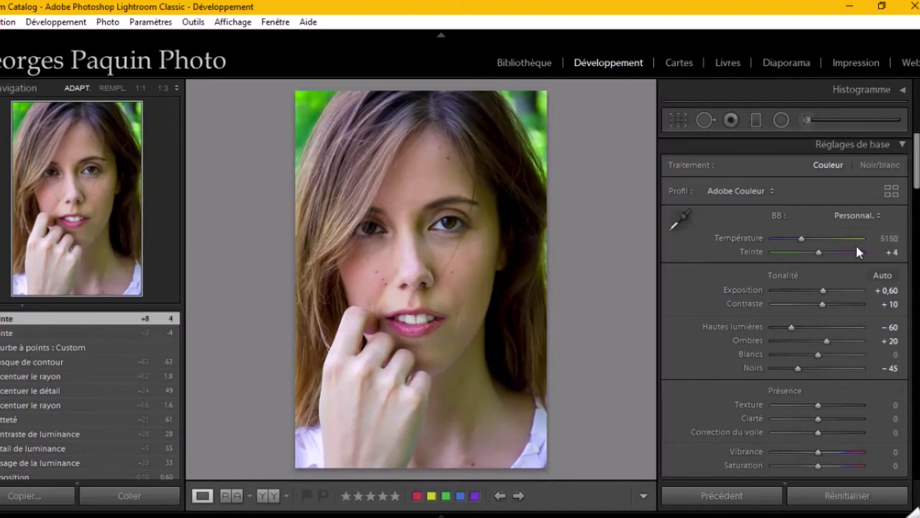
click(882, 238)
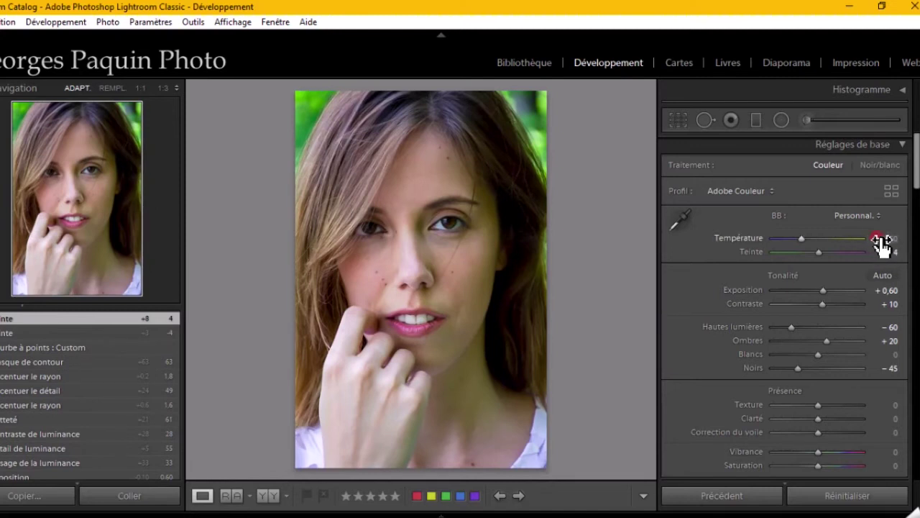
key(Up)
key(Return)
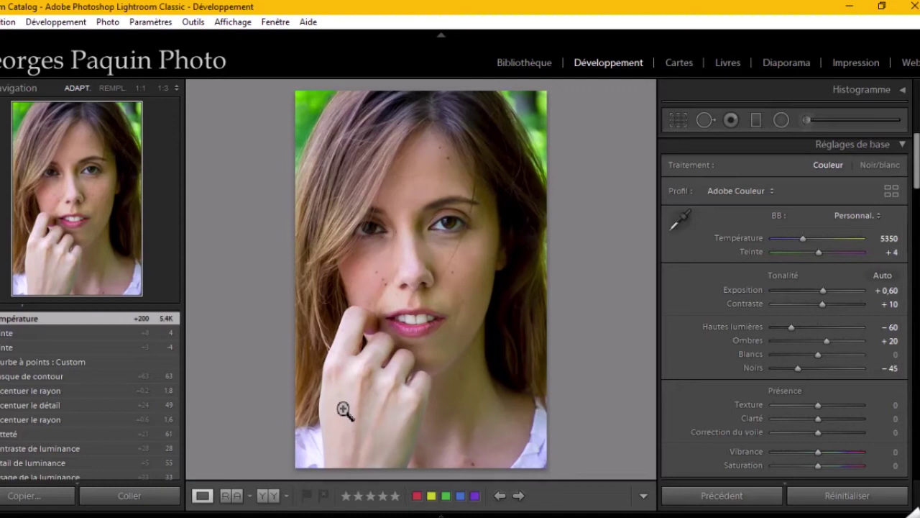
click(503, 279)
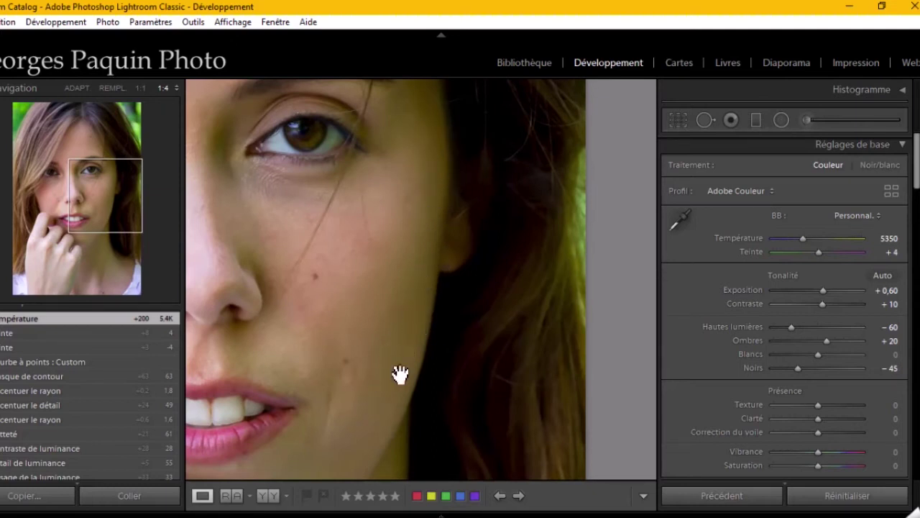
click(427, 275)
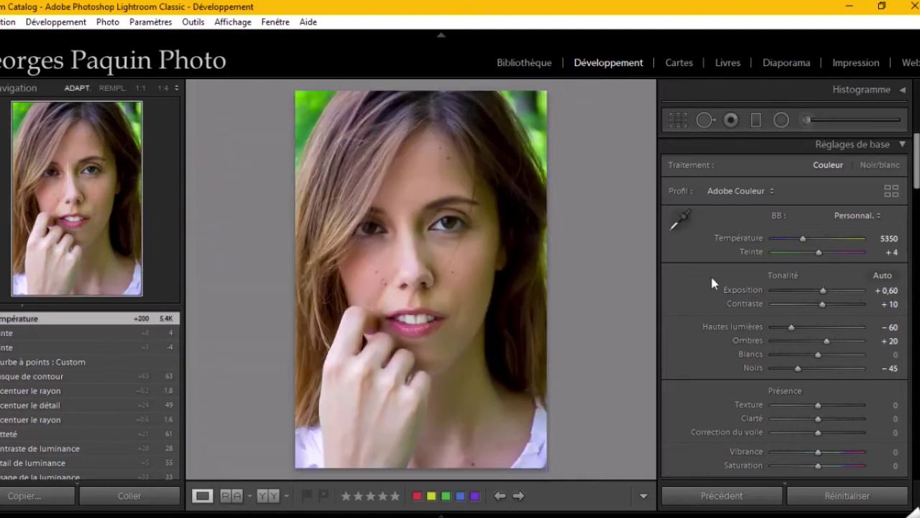
Tint the portrait's shadows toward magenta with Etalonnage Ombres Teinte at +10.
mouse_move(918, 158)
mouse_down()
mouse_move(887, 387)
mouse_move(889, 453)
mouse_up()
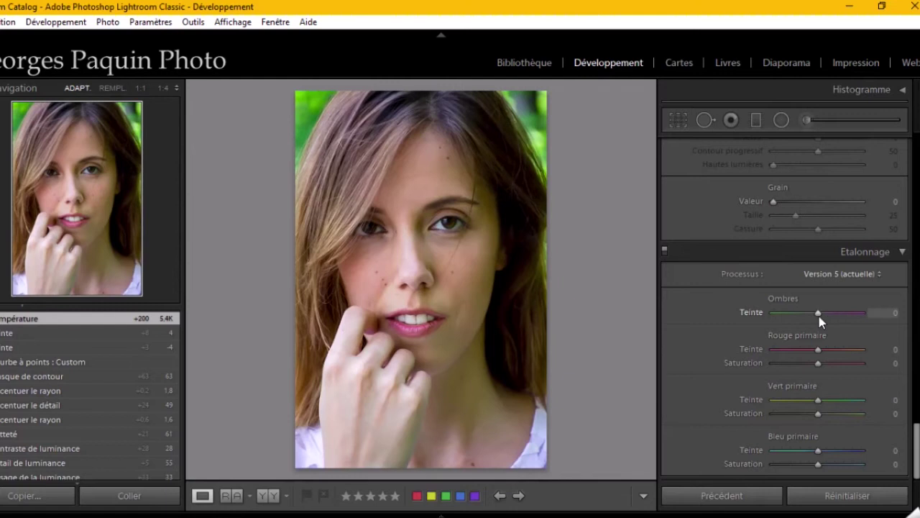
click(818, 313)
drag(818, 314, 821, 313)
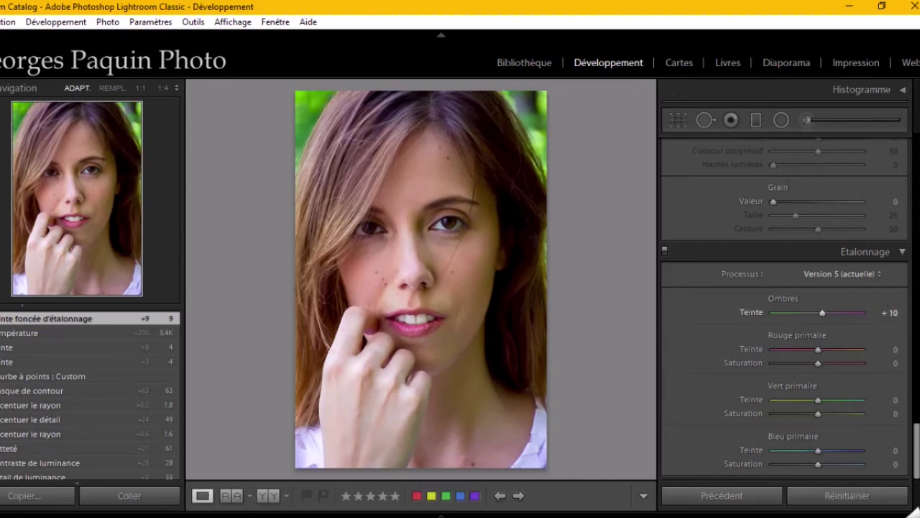
drag(890, 312, 894, 312)
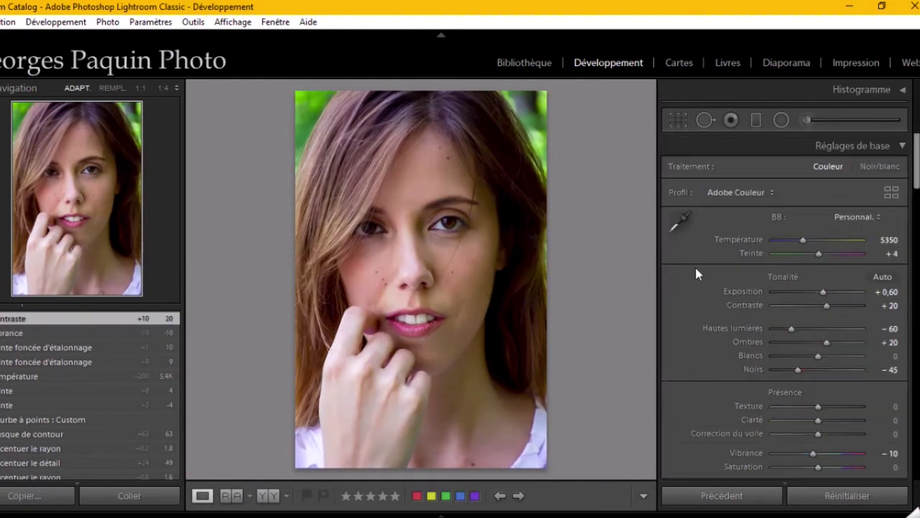
Scroll the right panel back up to Réglages de base.
scroll(696, 269, down, 5)
scroll(696, 269, down, 5)
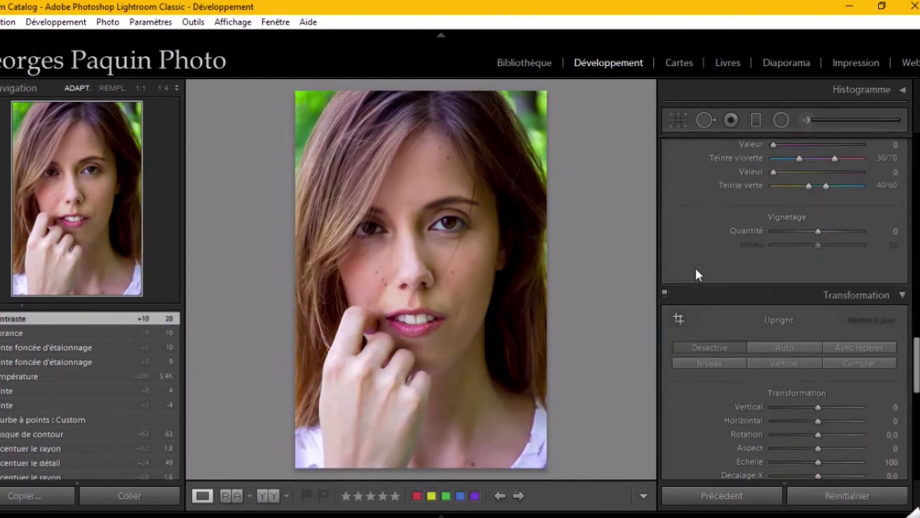
scroll(696, 269, down, 5)
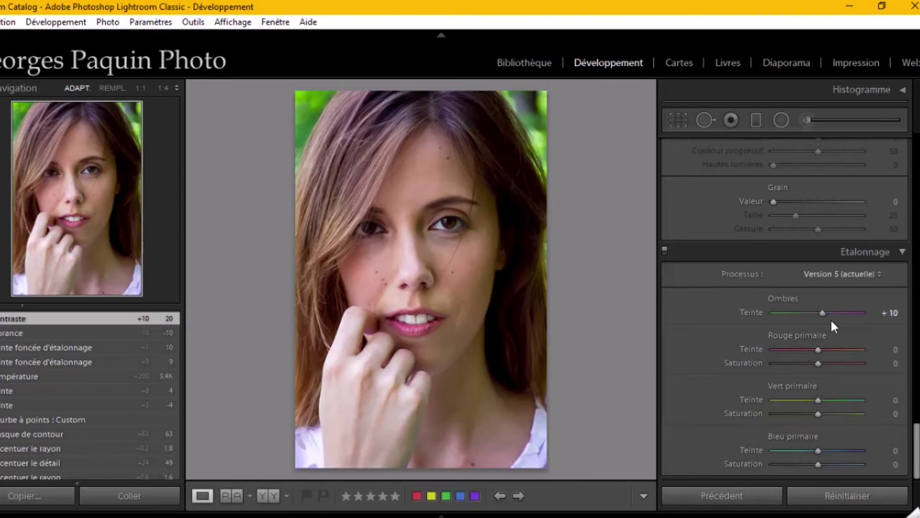
drag(915, 453, 918, 151)
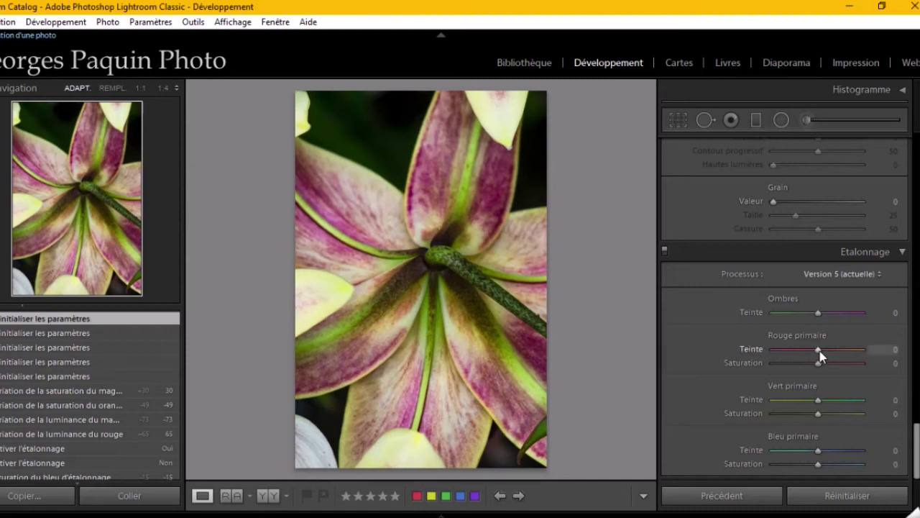
Set Rouge primaire Teinte −74, Rouge primaire Saturation −30 and Bleu primaire Teinte −63.
drag(820, 352, 773, 347)
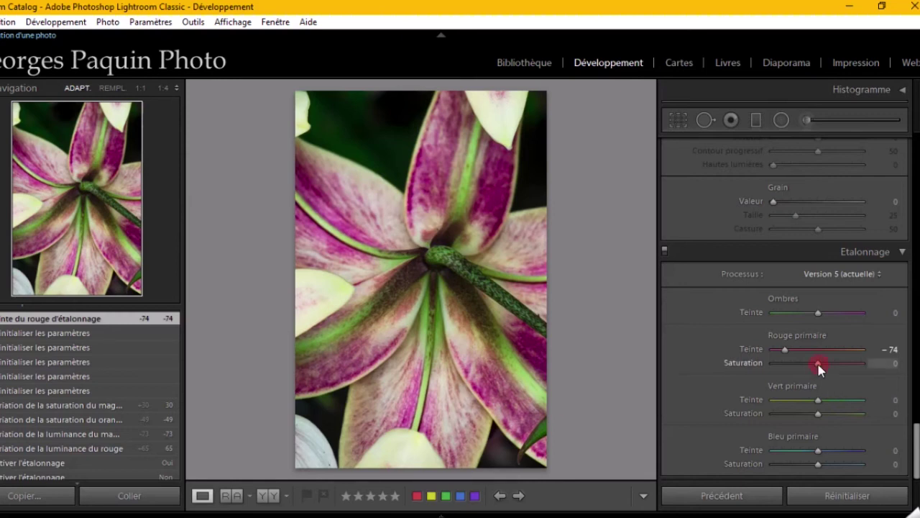
mouse_move(819, 364)
mouse_down()
mouse_move(802, 363)
mouse_move(807, 369)
mouse_up()
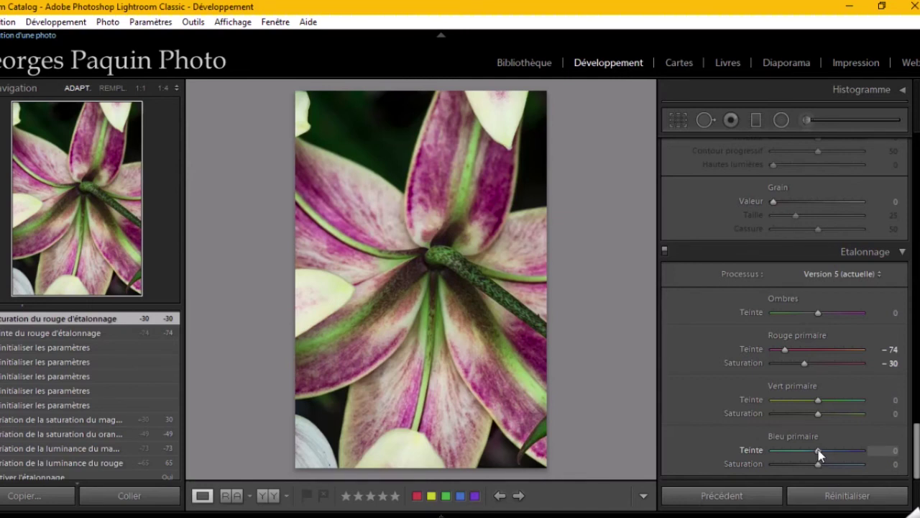
mouse_move(818, 452)
mouse_down()
mouse_move(795, 452)
mouse_move(814, 451)
mouse_up()
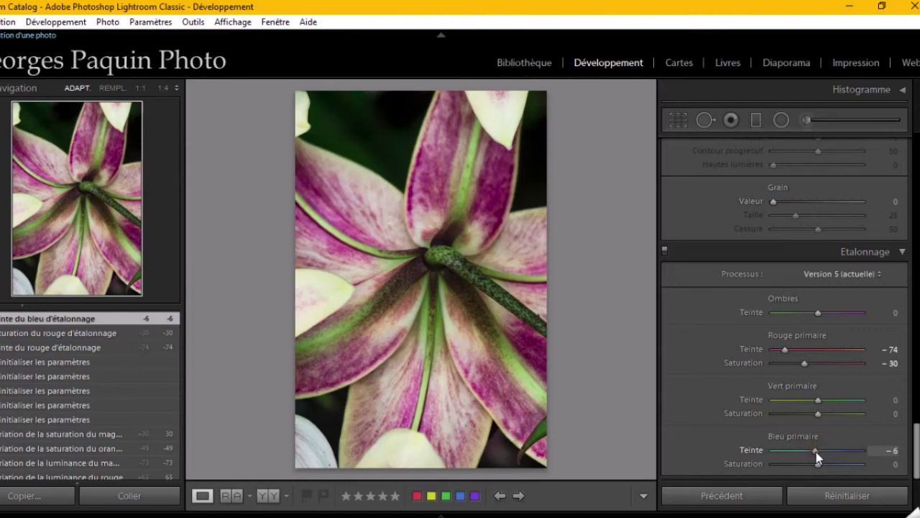
drag(813, 453, 791, 455)
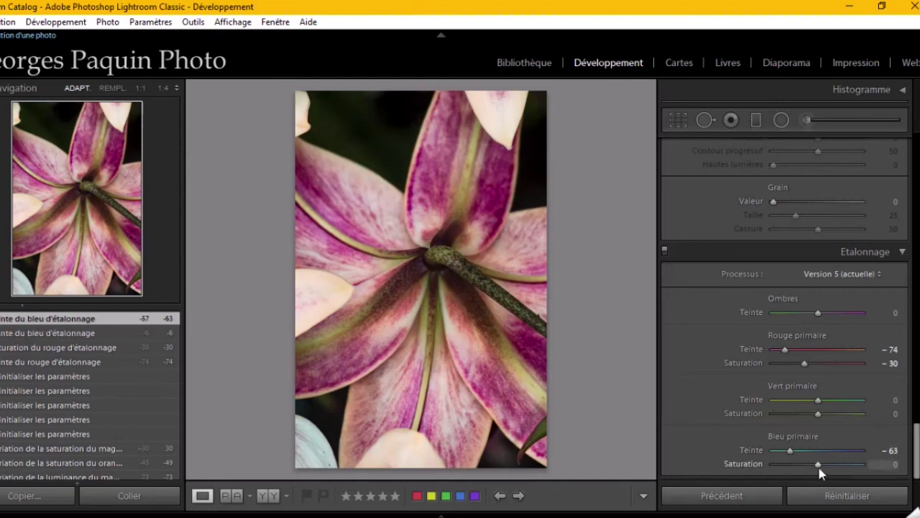
In Etalonnage, set Bleu primaire Saturation to −27 and Ombres Teinte to +17.
drag(818, 467, 808, 476)
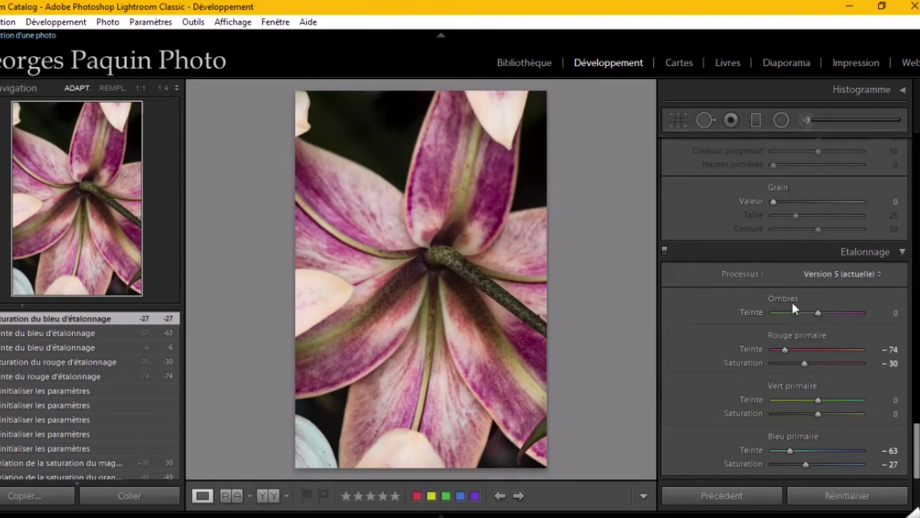
drag(818, 314, 821, 315)
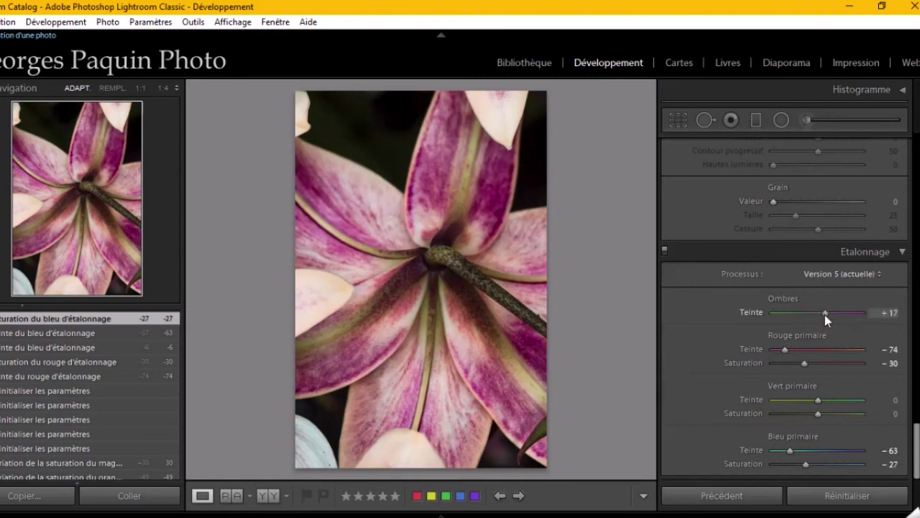
drag(825, 315, 824, 315)
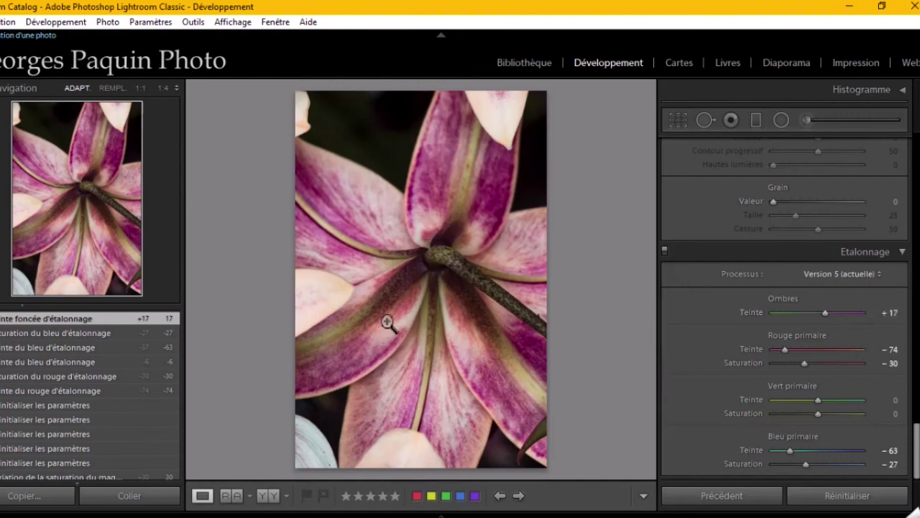
click(665, 252)
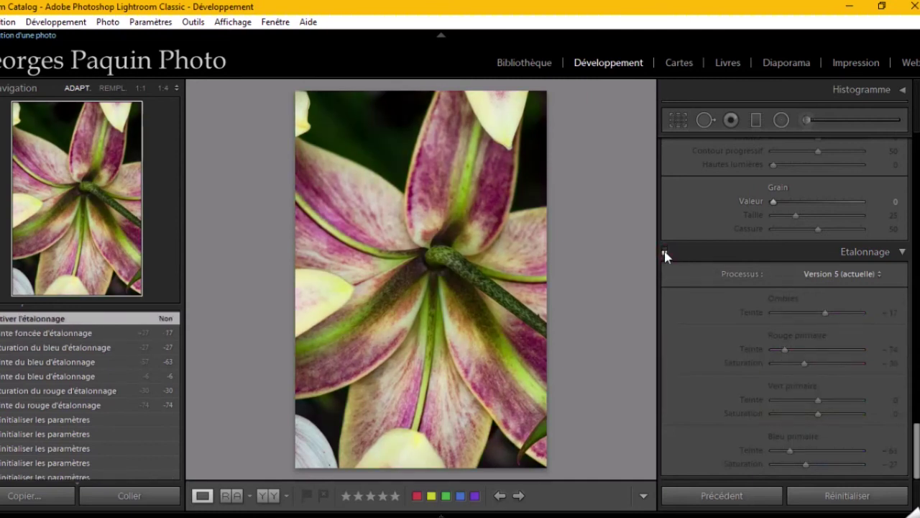
click(665, 252)
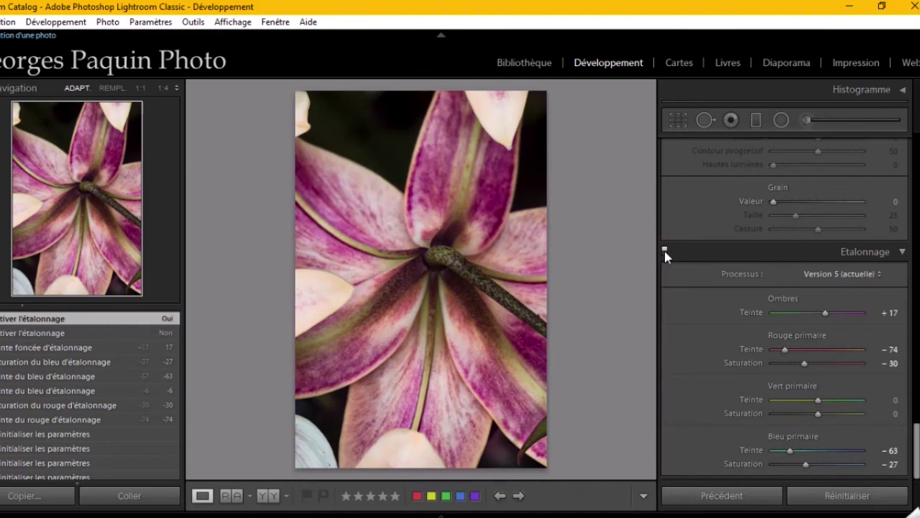